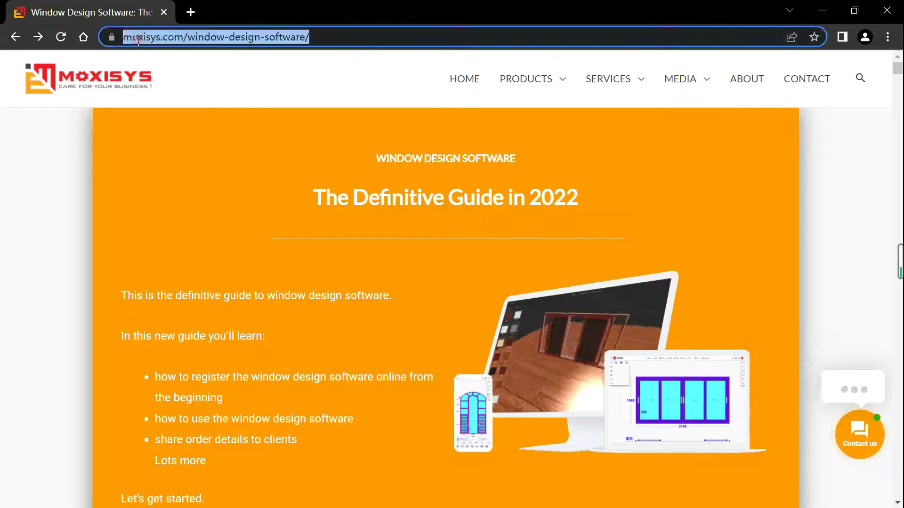
# Step: Jump to Chapter 1 User Login in the Moxisys guide contents
pyautogui.click(216, 39)
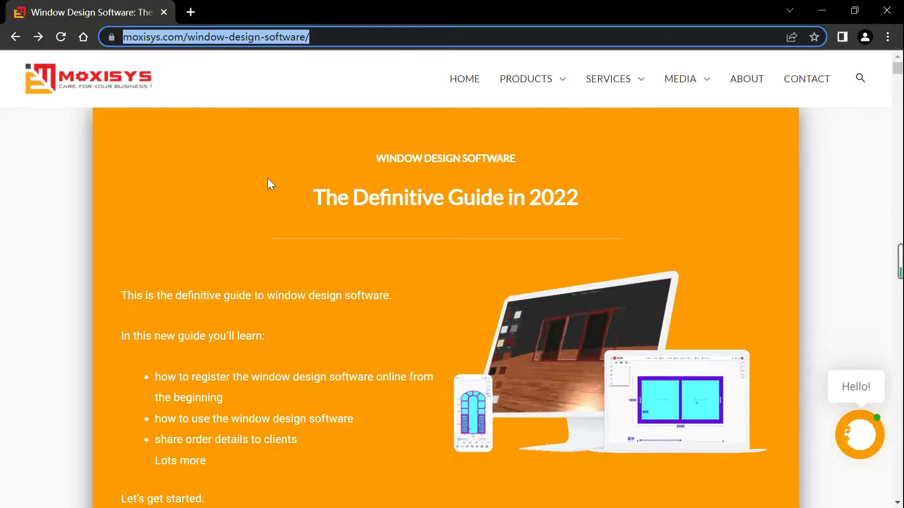
pyautogui.click(265, 133)
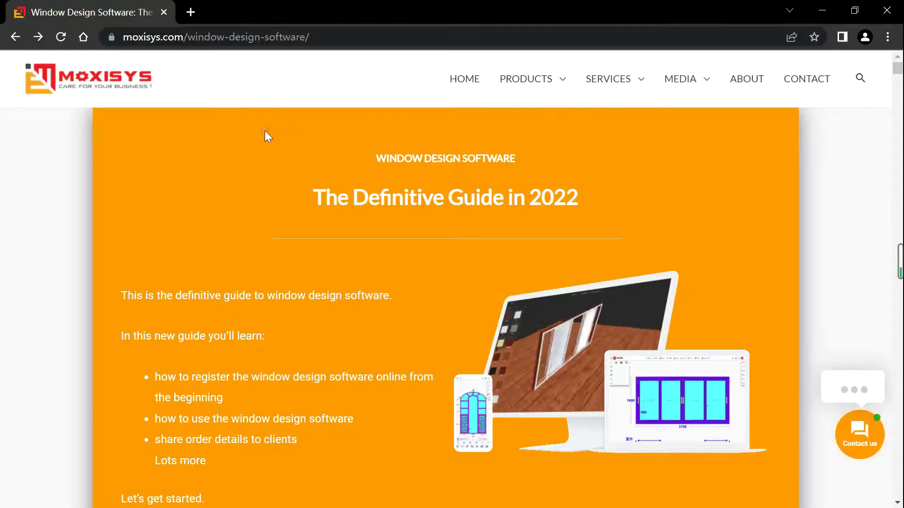
pyautogui.scroll(-1, 366, 201)
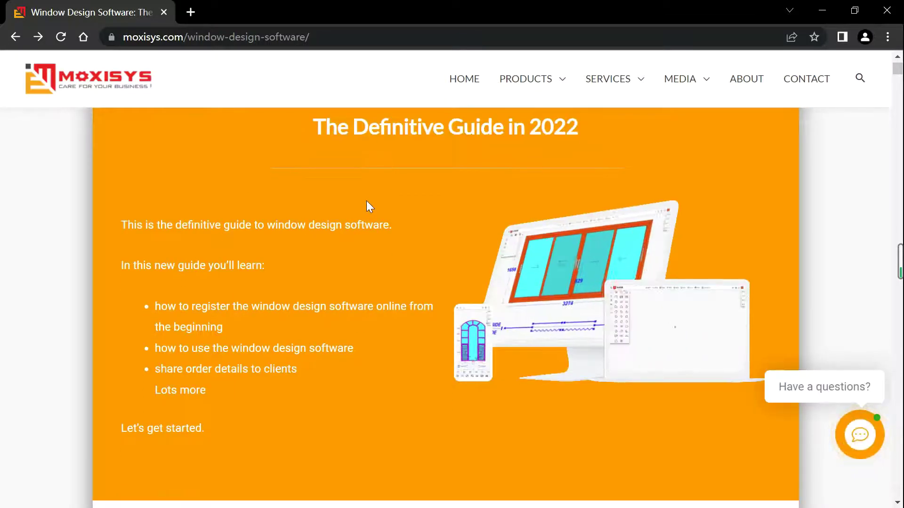
pyautogui.scroll(-1, 367, 201)
pyautogui.scroll(-2, 366, 201)
pyautogui.scroll(-2, 367, 201)
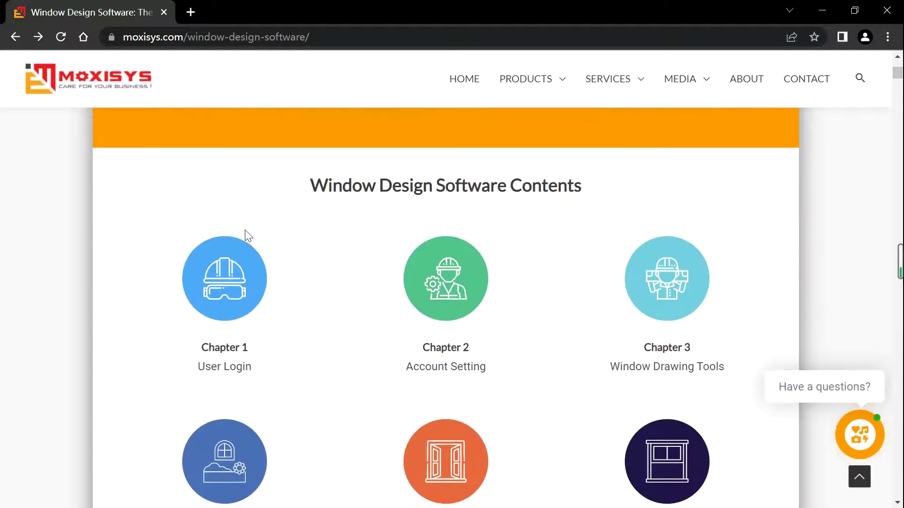
pyautogui.click(240, 292)
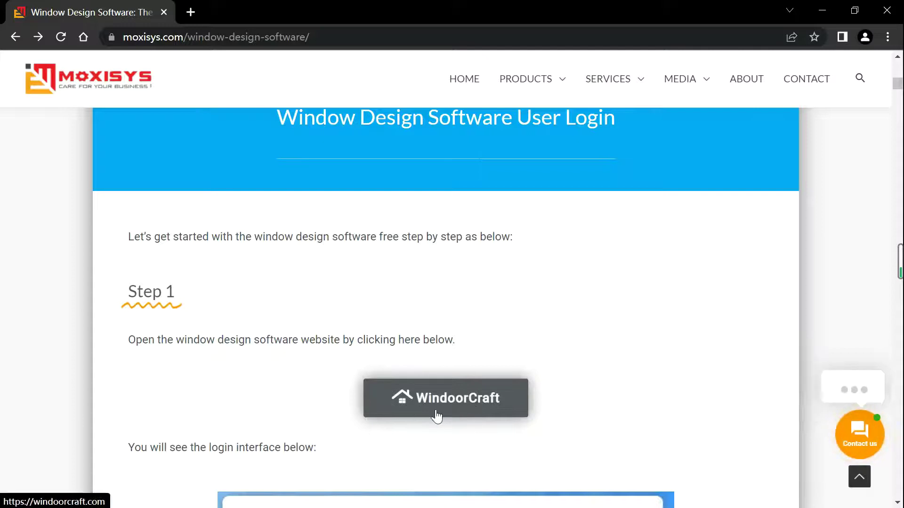
# Step: Open the WindoorCraft login page and fill in the saved account phone number
pyautogui.click(462, 410)
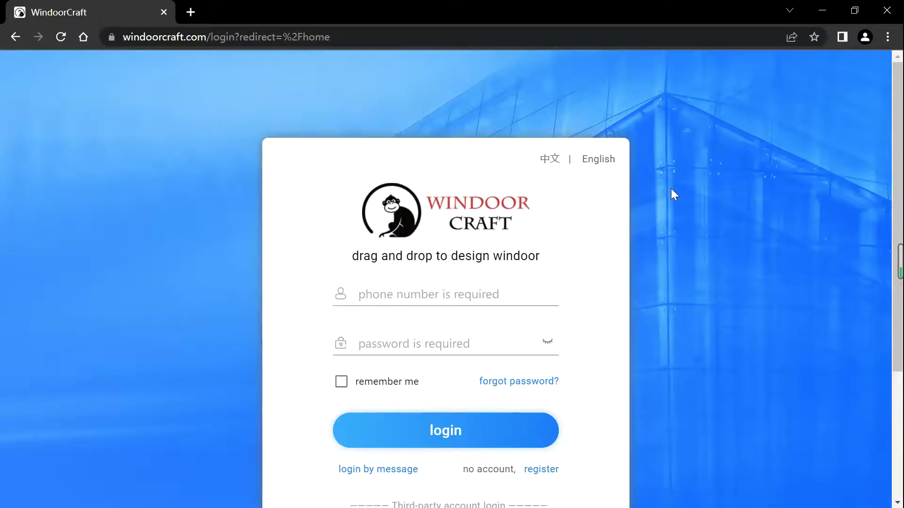
pyautogui.moveTo(673, 214); pyautogui.dragTo(609, 170)
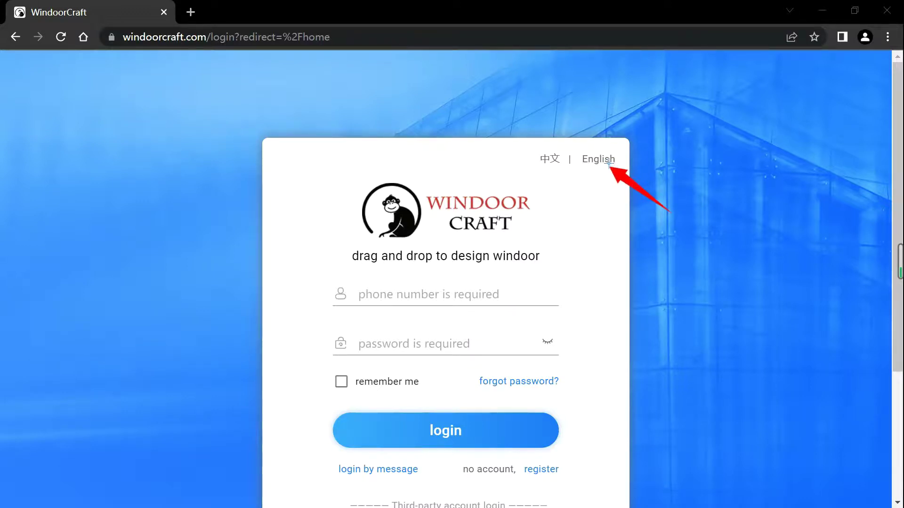
pyautogui.press('Escape')
pyautogui.click(378, 296)
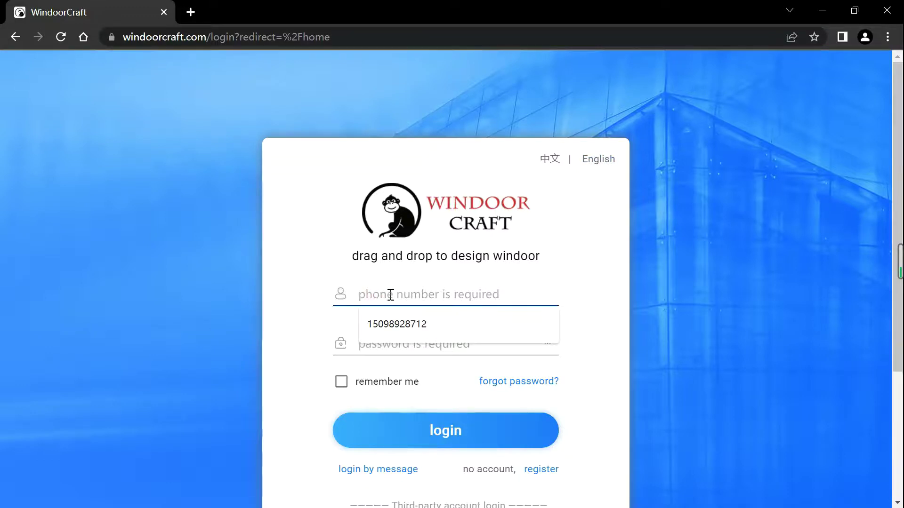
pyautogui.click(405, 328)
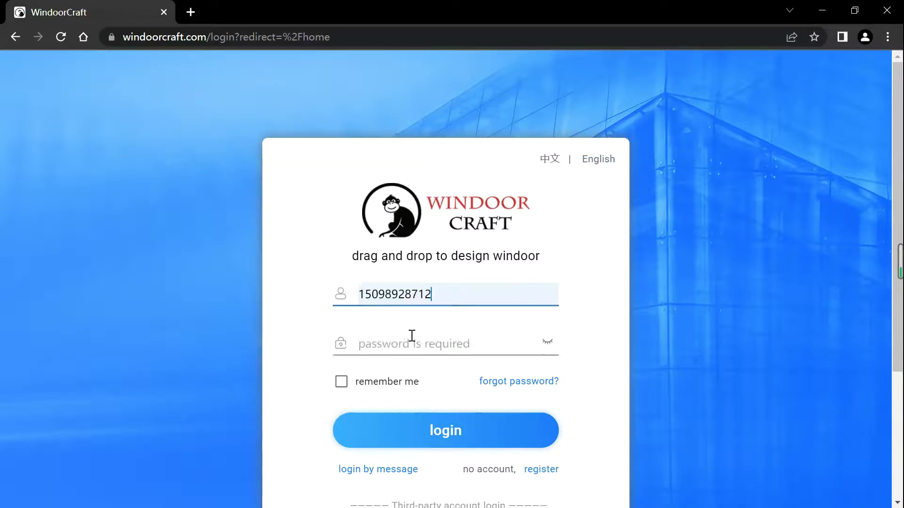
pyautogui.write('1')
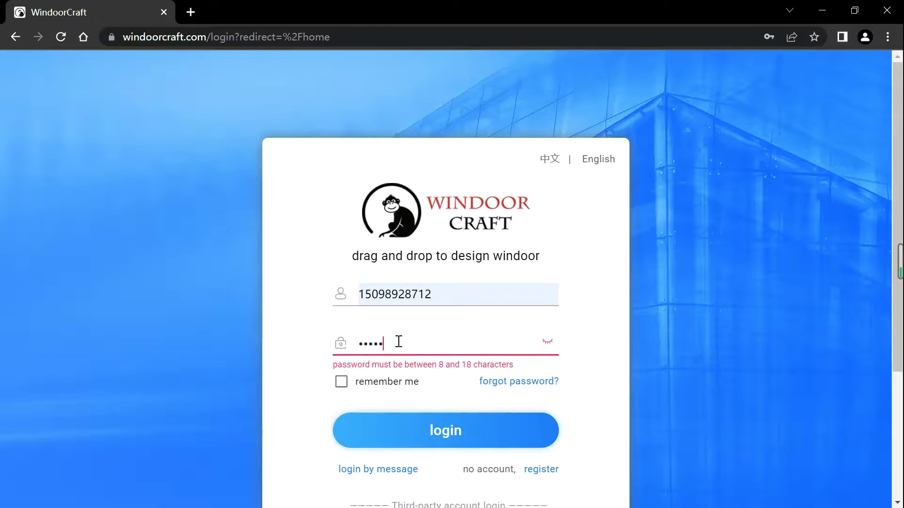
pyautogui.write('1')
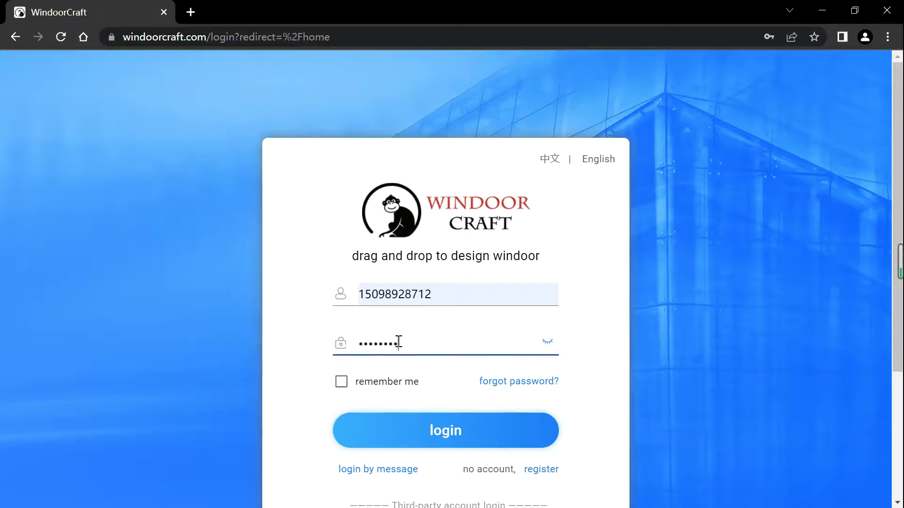
# Step: Submit the WindoorCraft login credentials to sign in
pyautogui.click(430, 429)
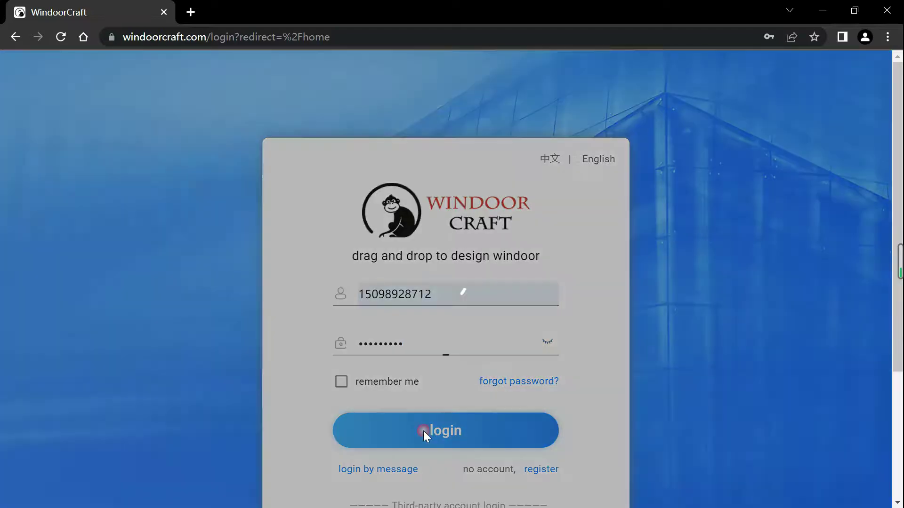